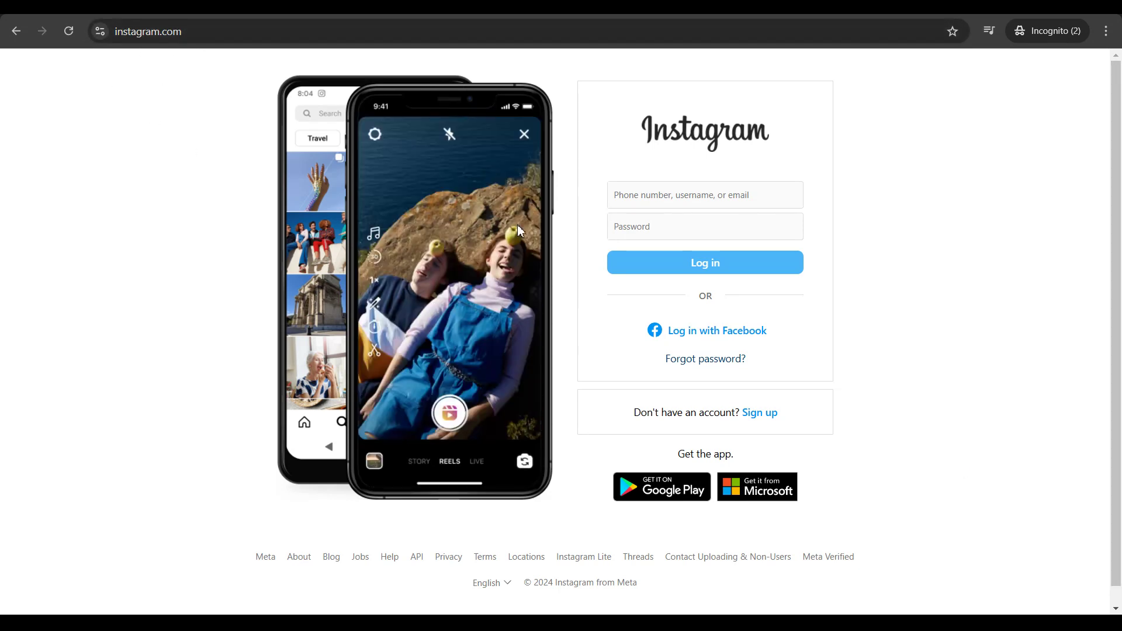
scroll(905, 309, down, 1)
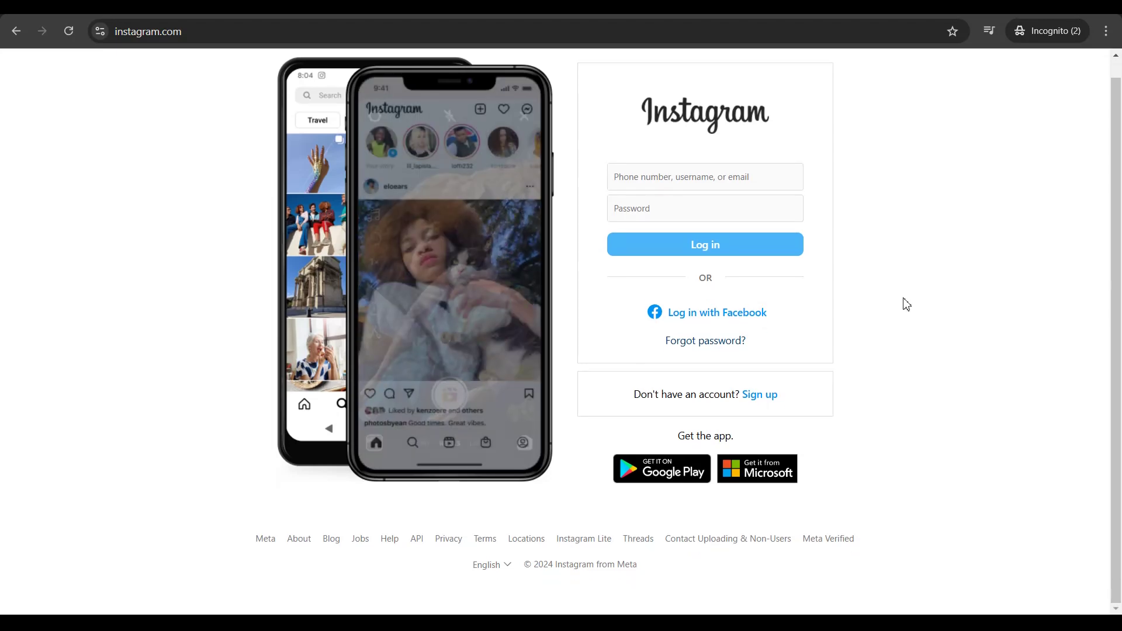
Use Forgot password? to send an Instagram login link to the account's email
click(708, 341)
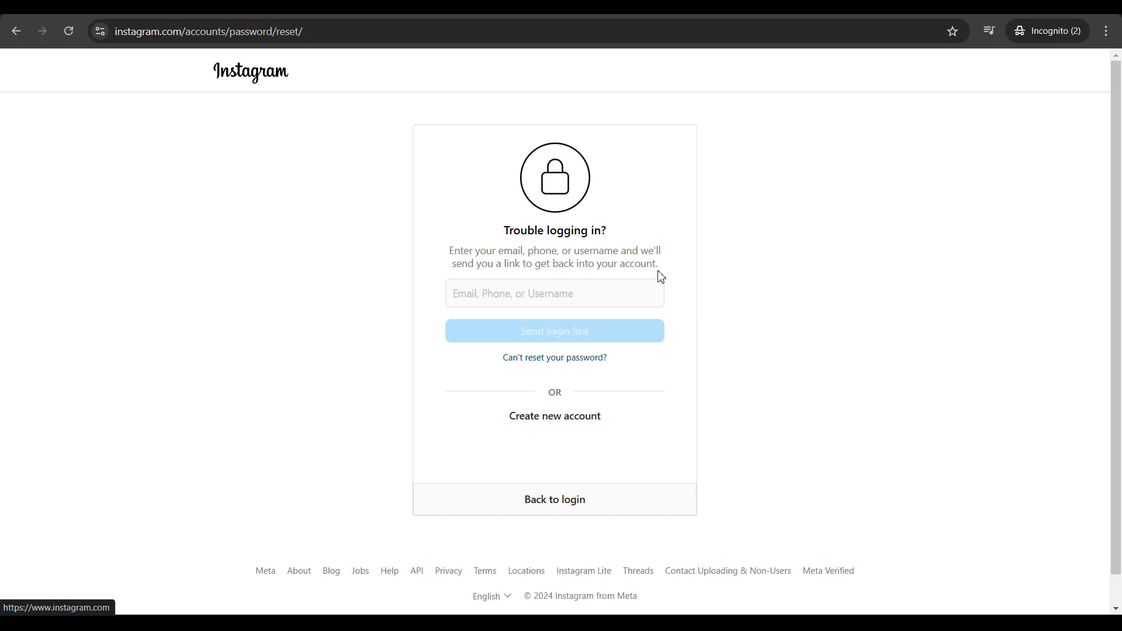
click(482, 294)
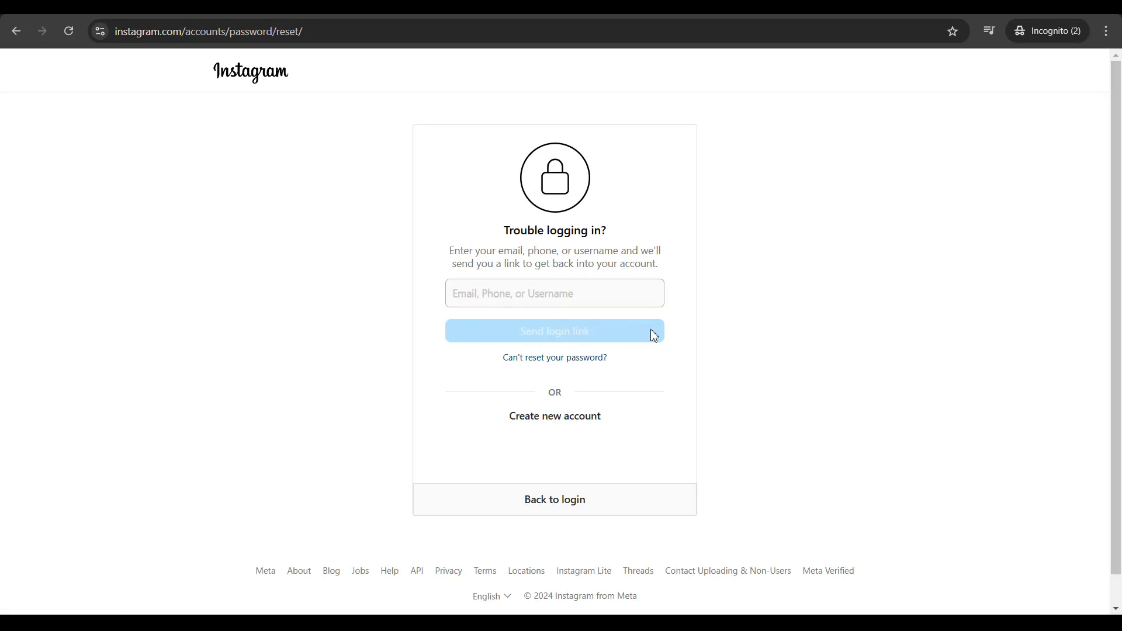
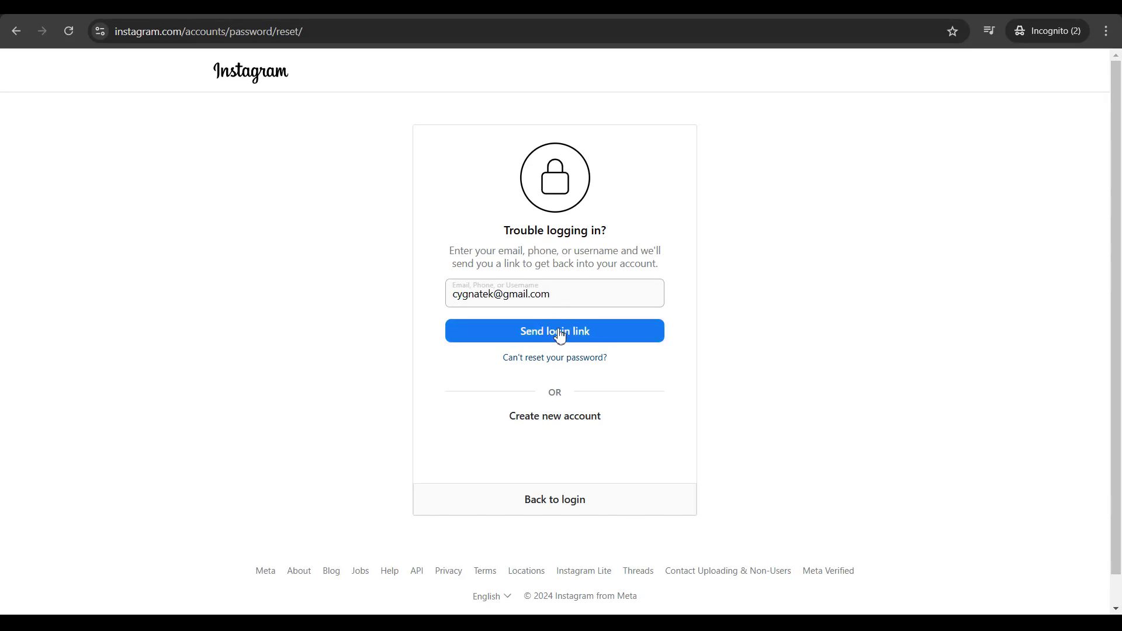
click(559, 332)
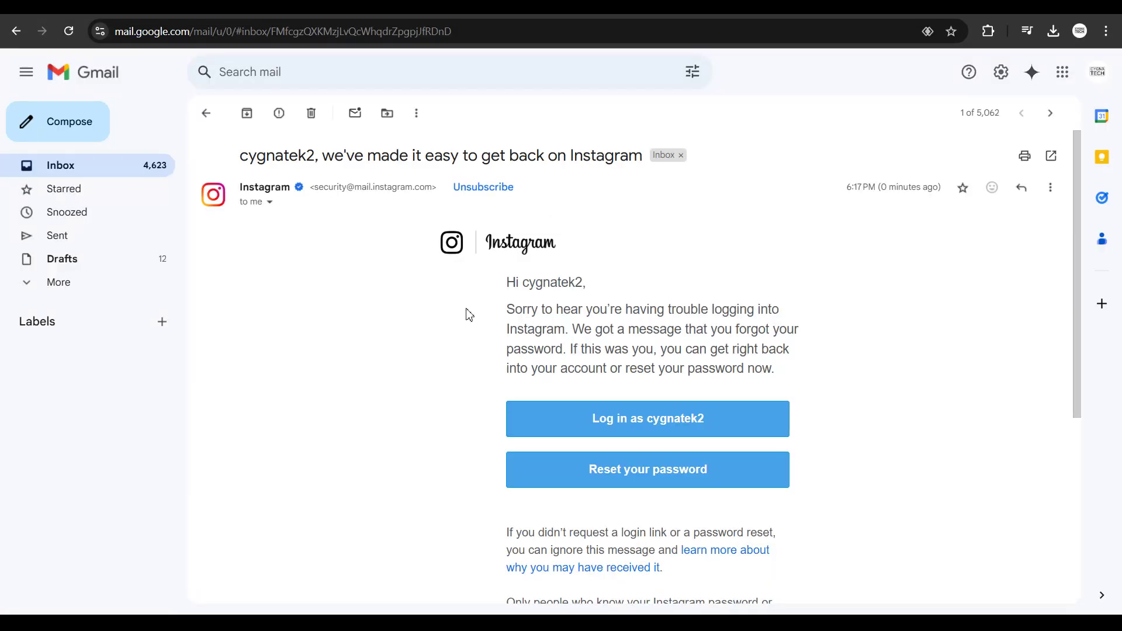
scroll(478, 319, down, 1)
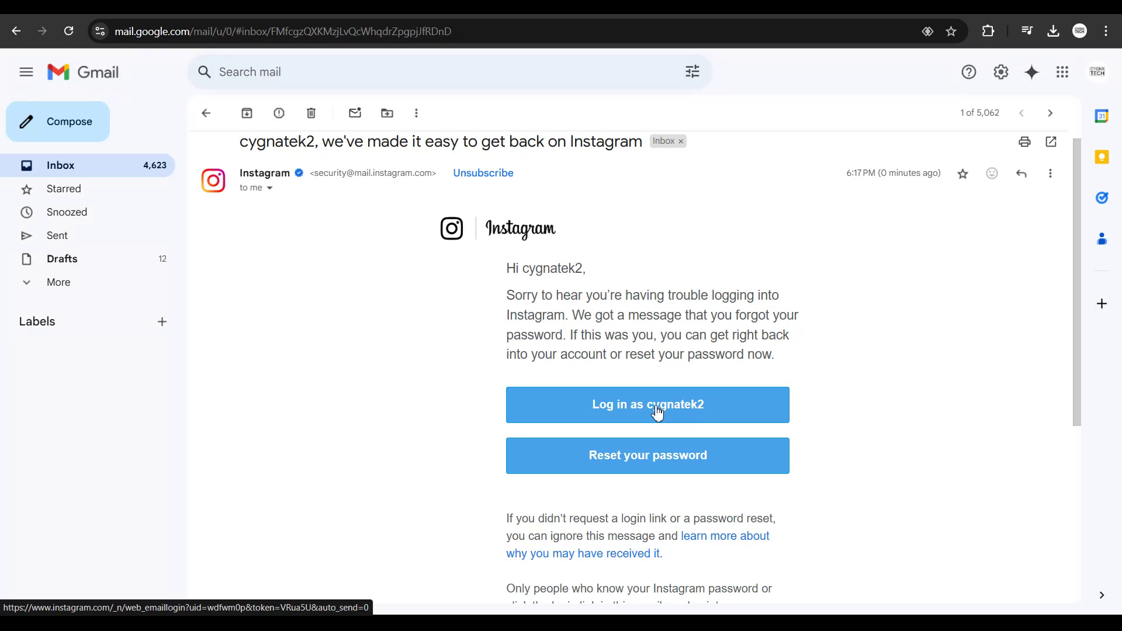
Follow the Gmail reset link to Instagram's empty 'Create A Strong Password' page
click(649, 461)
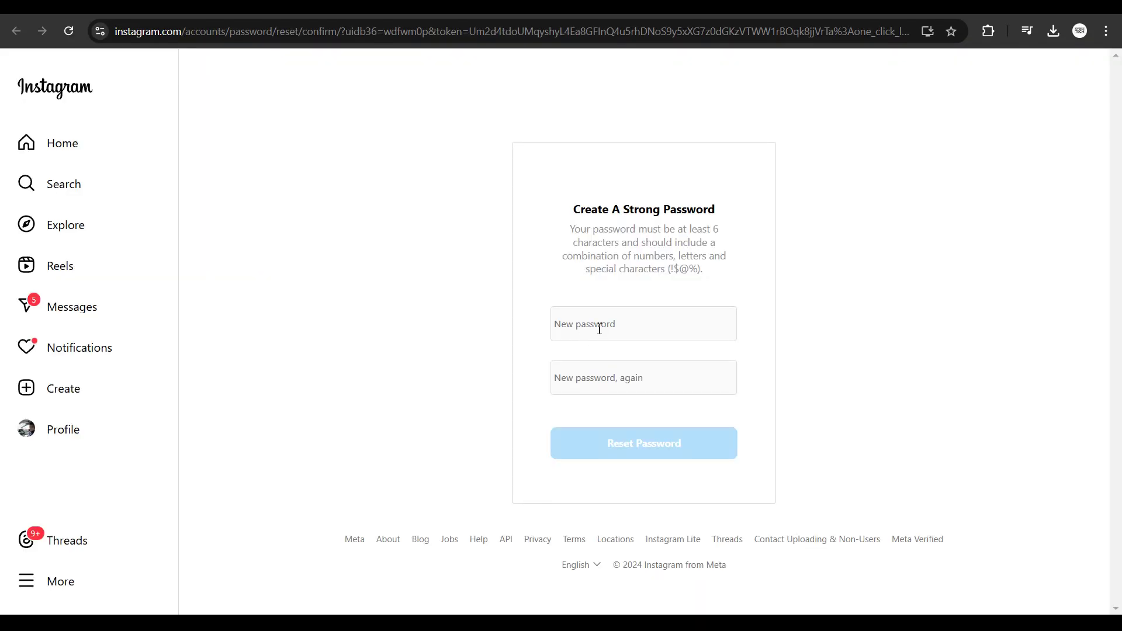
click(575, 326)
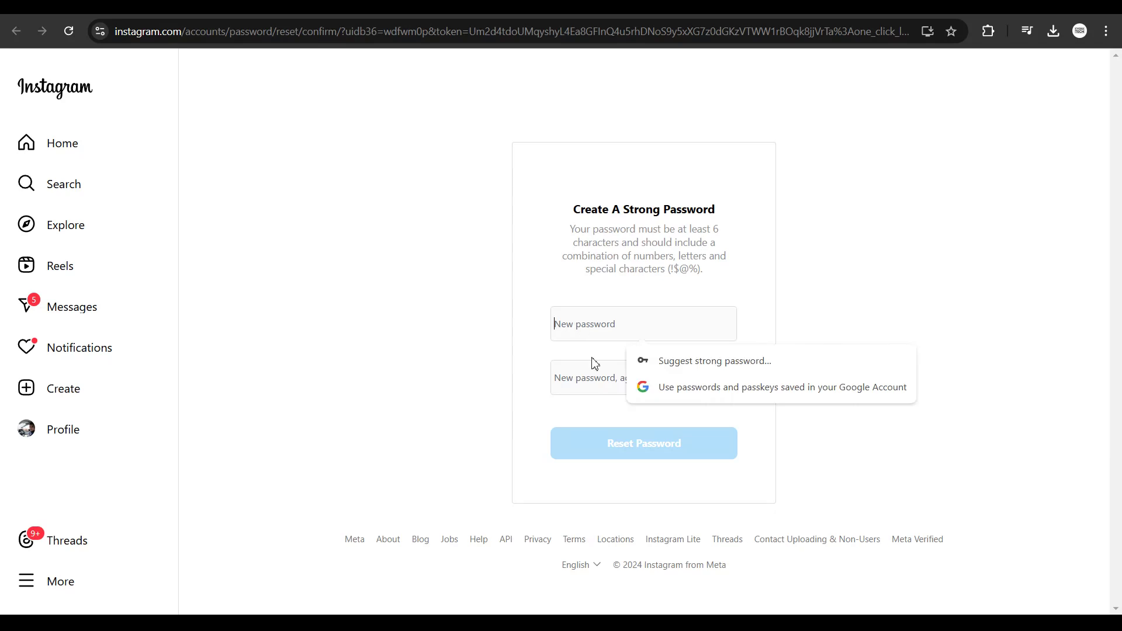
click(575, 386)
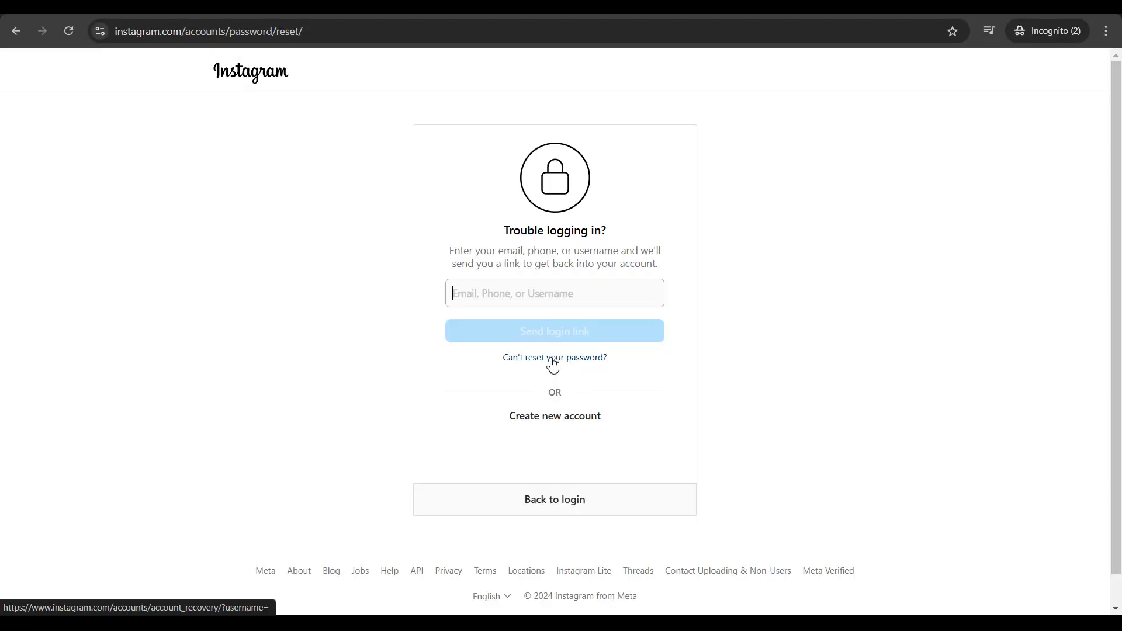
Go from 'Can't reset your password?' to the Help Center Grievance Officer contact article
click(552, 357)
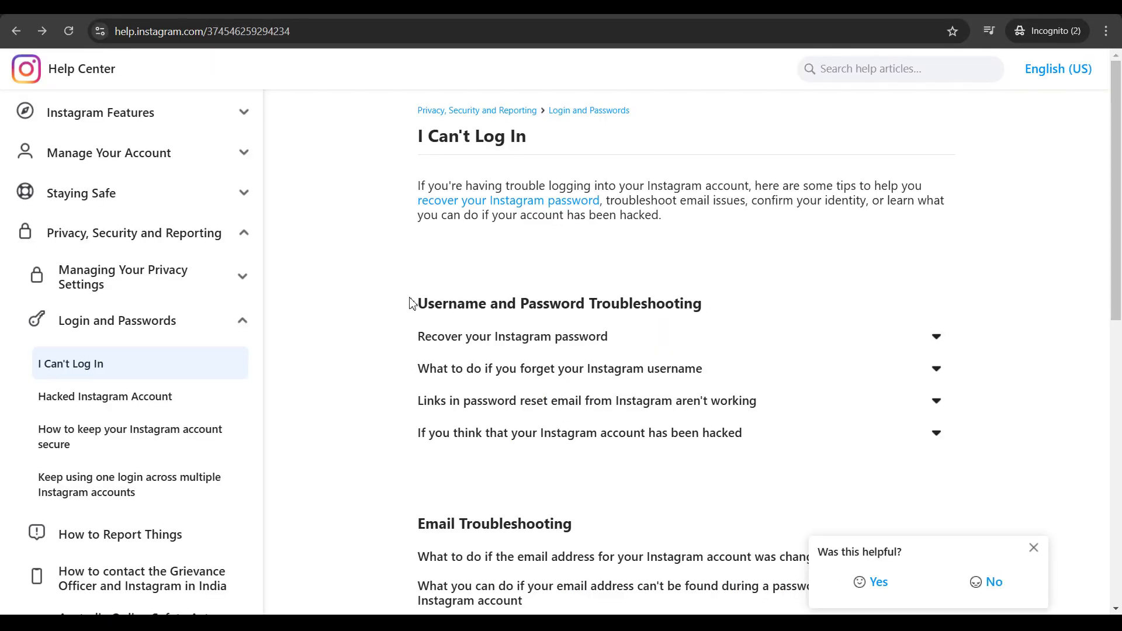
scroll(600, 336, down, 4)
scroll(593, 353, down, 3)
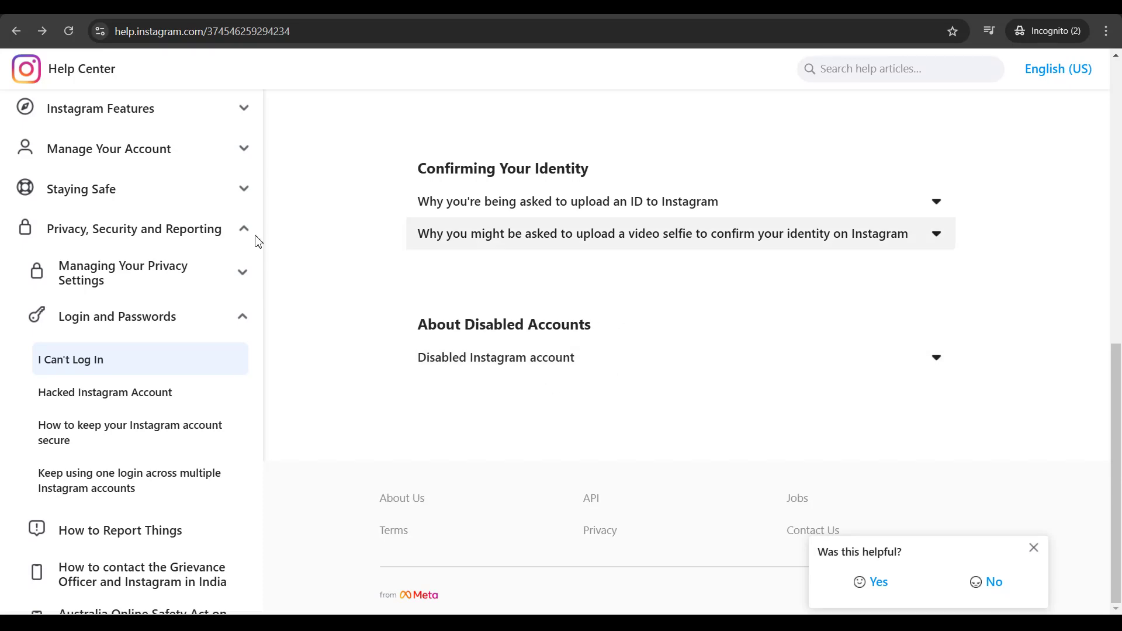
scroll(495, 280, up, 5)
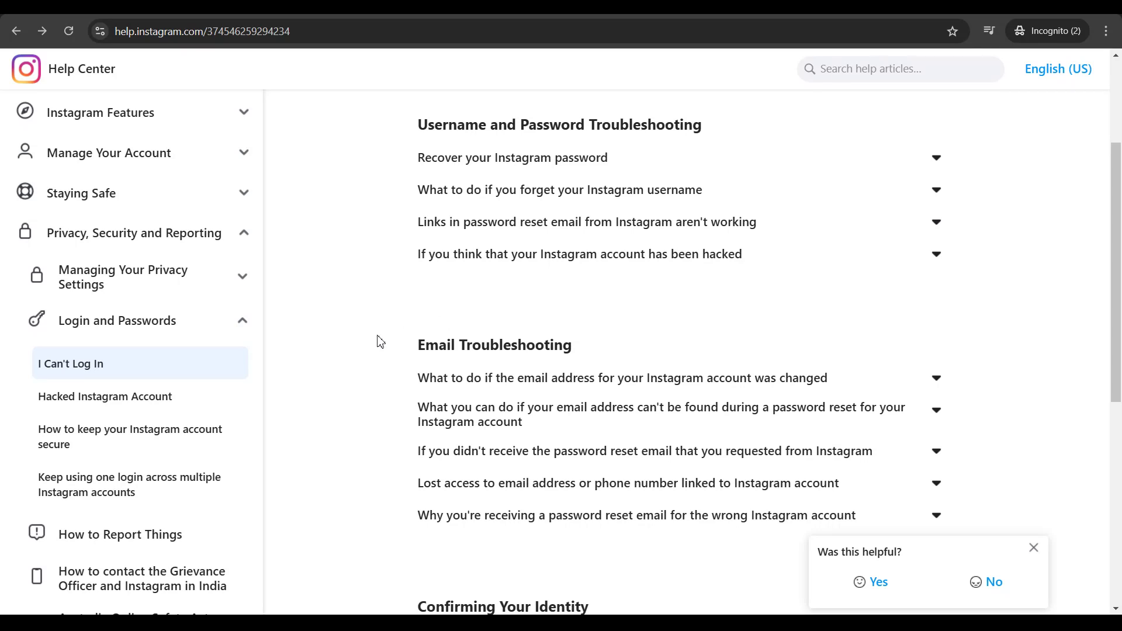
scroll(250, 422, down, 2)
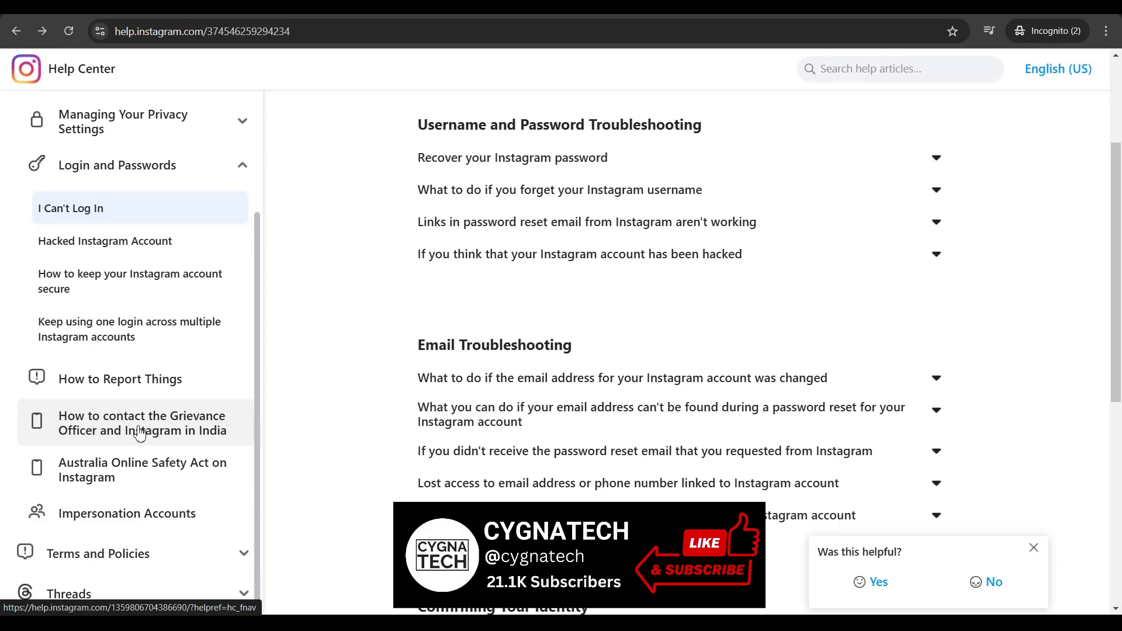
click(138, 433)
scroll(365, 382, down, 2)
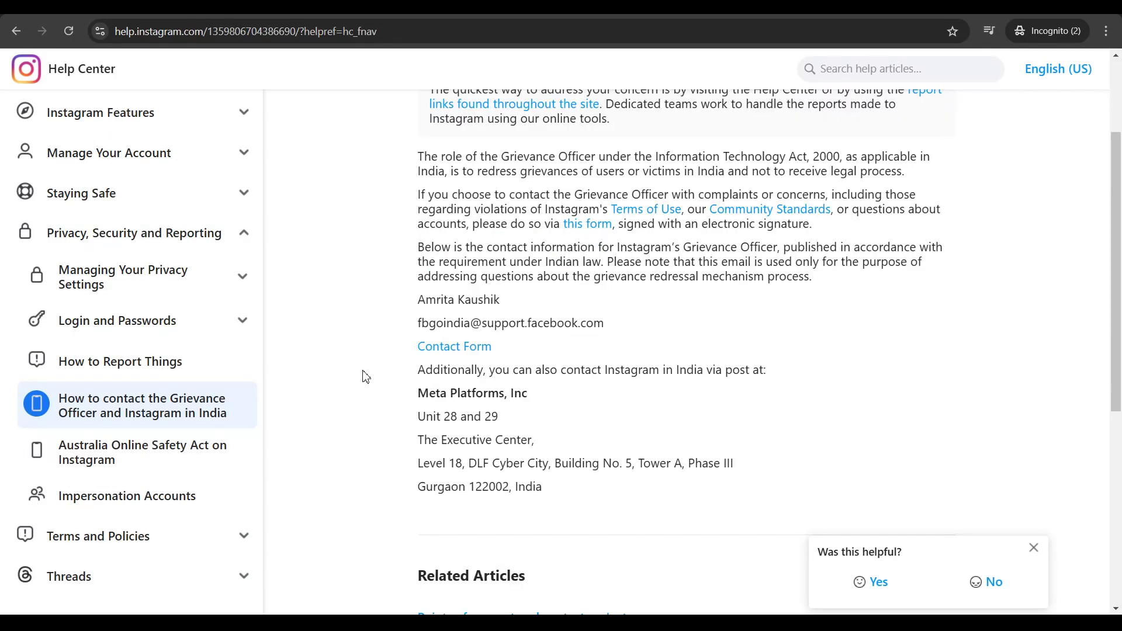
scroll(363, 376, down, 1)
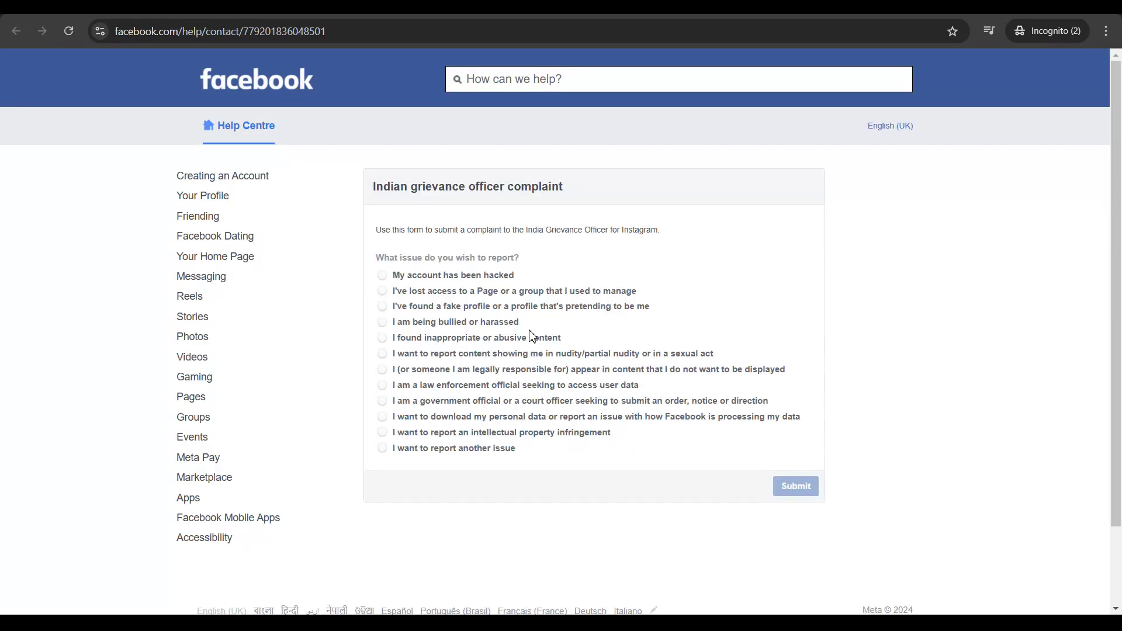
scroll(610, 378, down, 2)
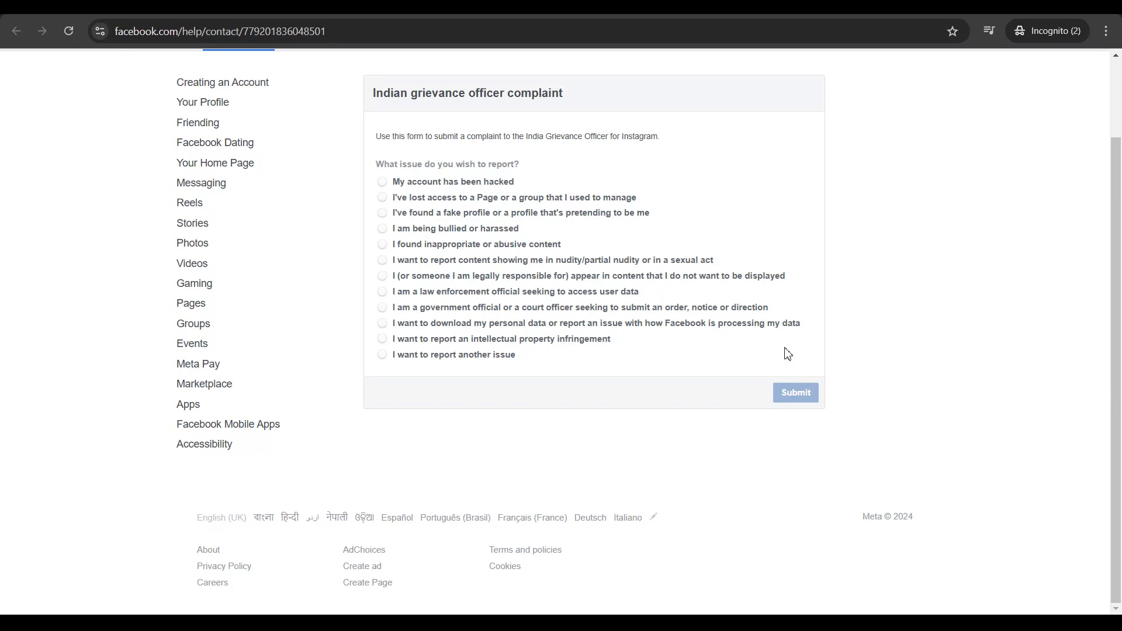
key(alt+Left)
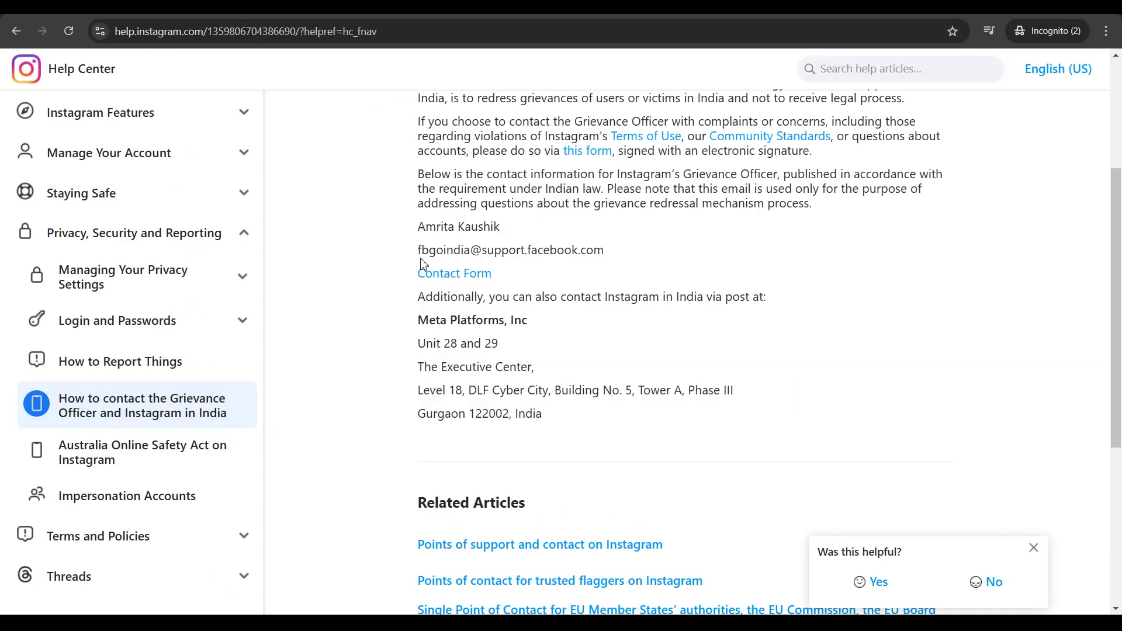